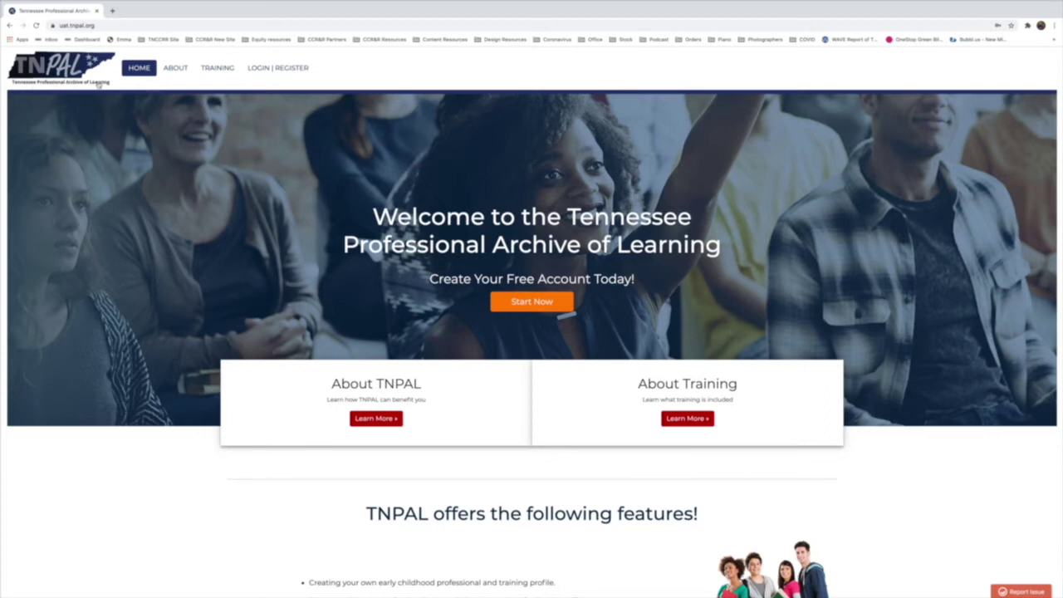
# - Log in to the existing TNPAL account with the prefilled e-mail and password
pyautogui.click(519, 309)
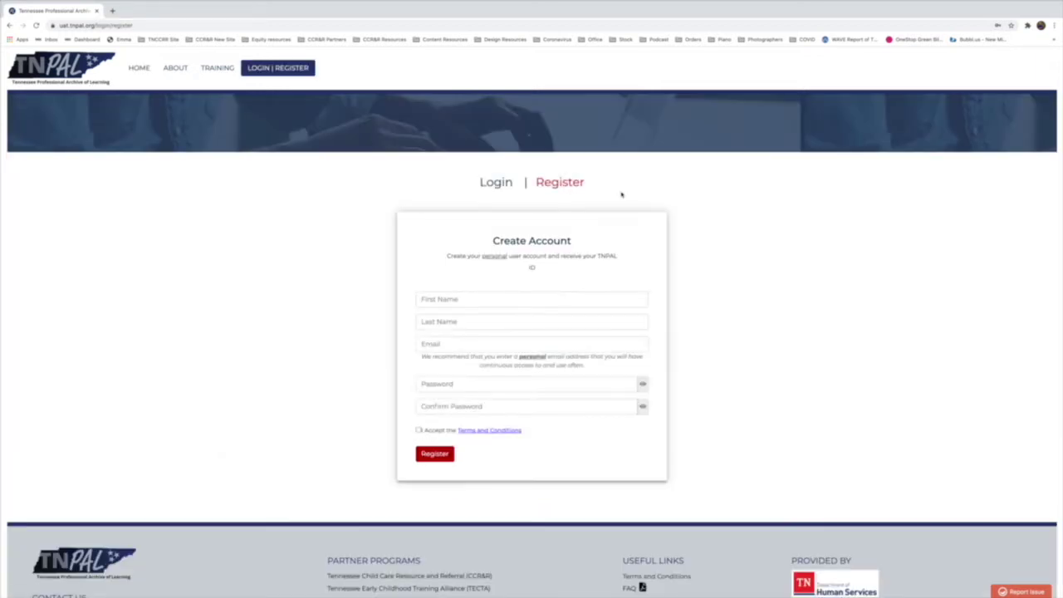
pyautogui.click(495, 182)
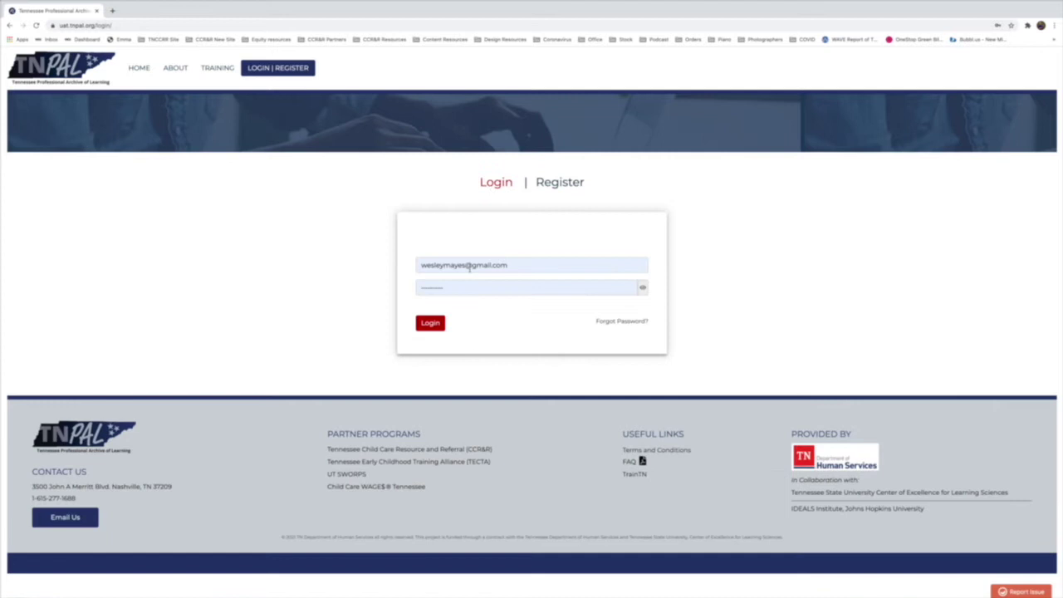
pyautogui.click(430, 323)
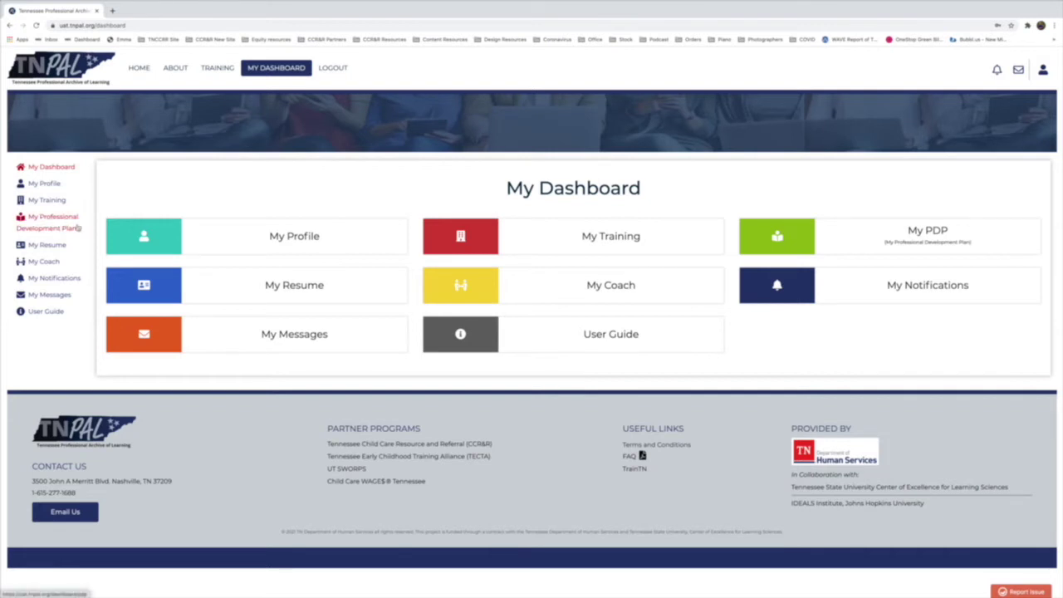
# - Edit the Professional Development Plan self-assessment for Child Development and Learning and set its status to Some Training completed
pyautogui.click(786, 246)
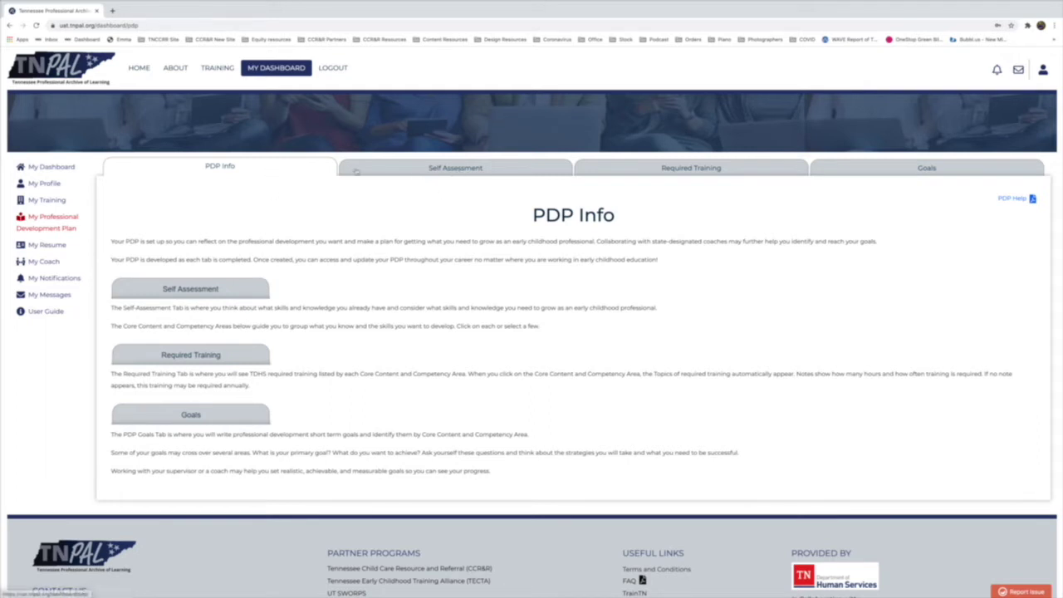
pyautogui.click(452, 174)
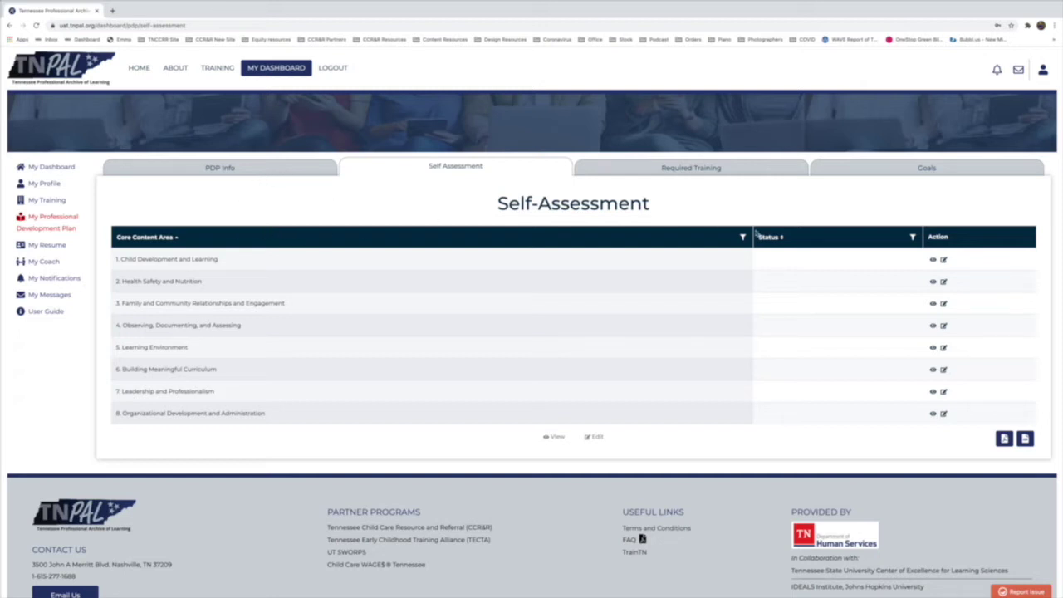
pyautogui.click(275, 266)
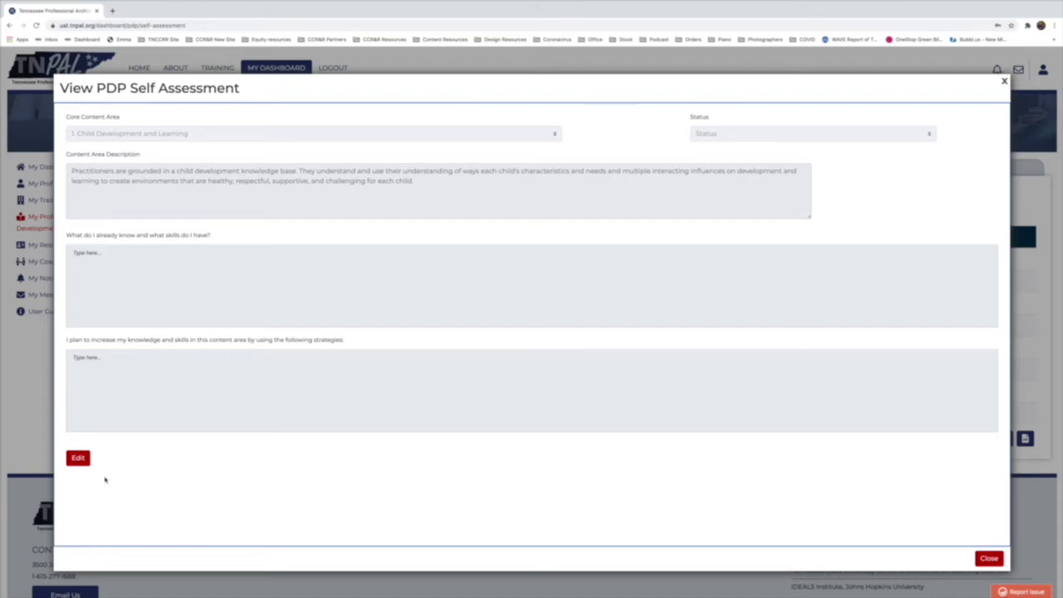
pyautogui.click(82, 460)
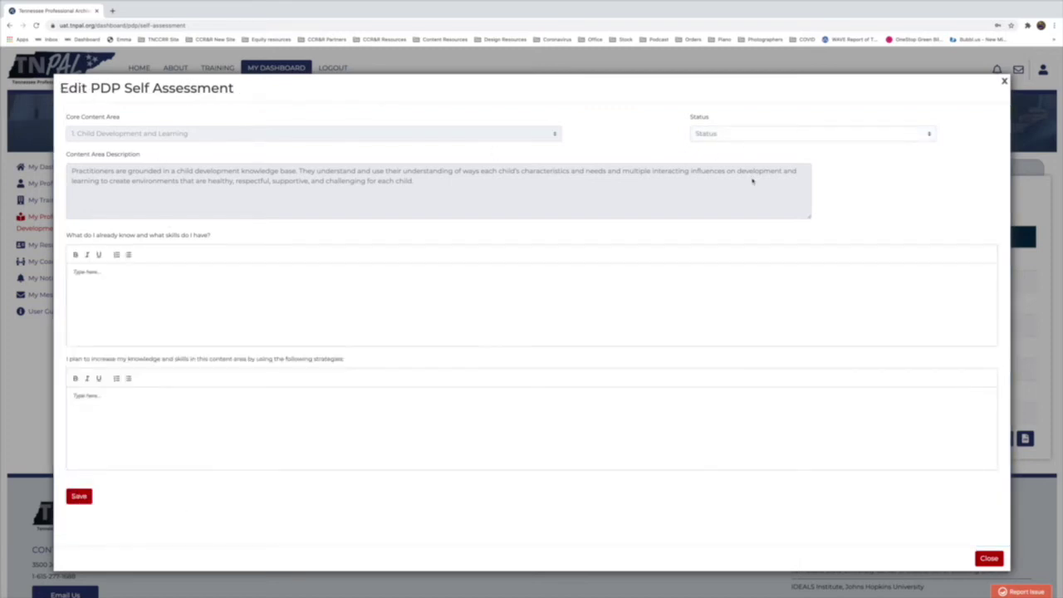
pyautogui.click(729, 136)
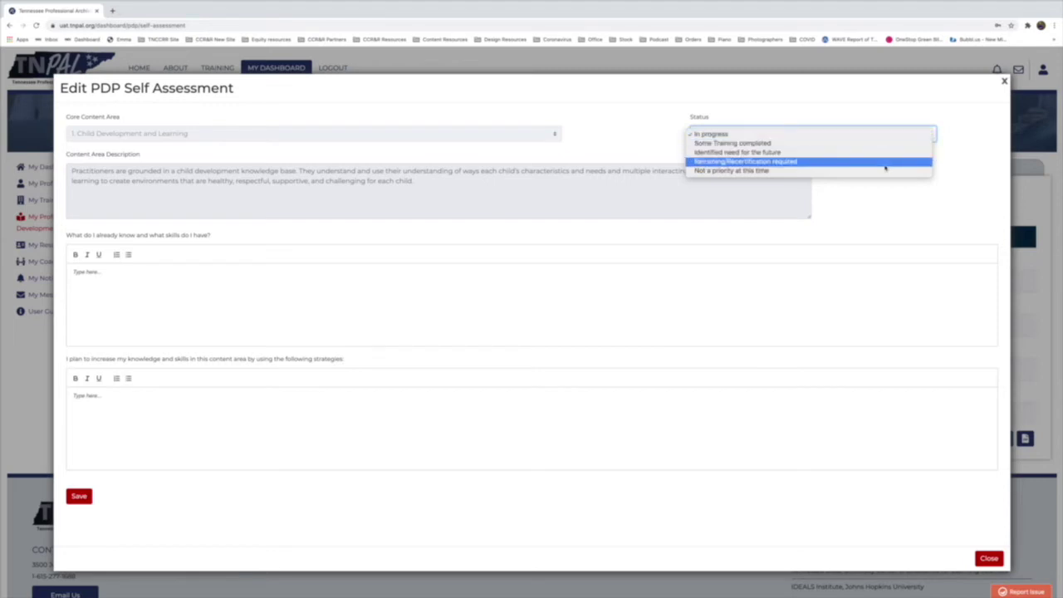
pyautogui.click(823, 148)
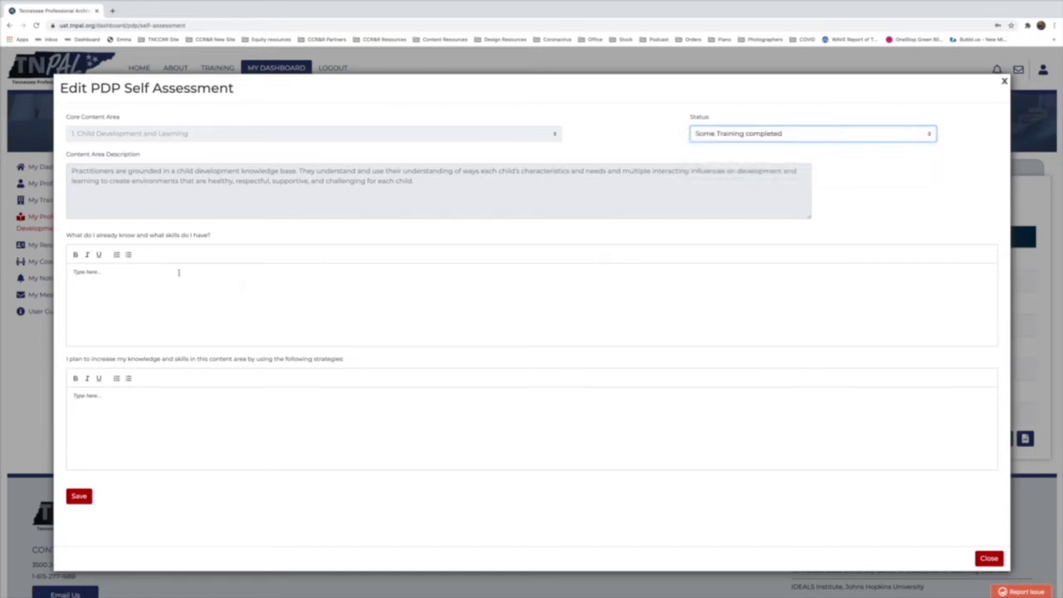
# - Enter "Basic knowledge of developmental milestones." as the existing knowledge and skills in the self-assessment
pyautogui.moveTo(68, 236); pyautogui.dragTo(213, 238)
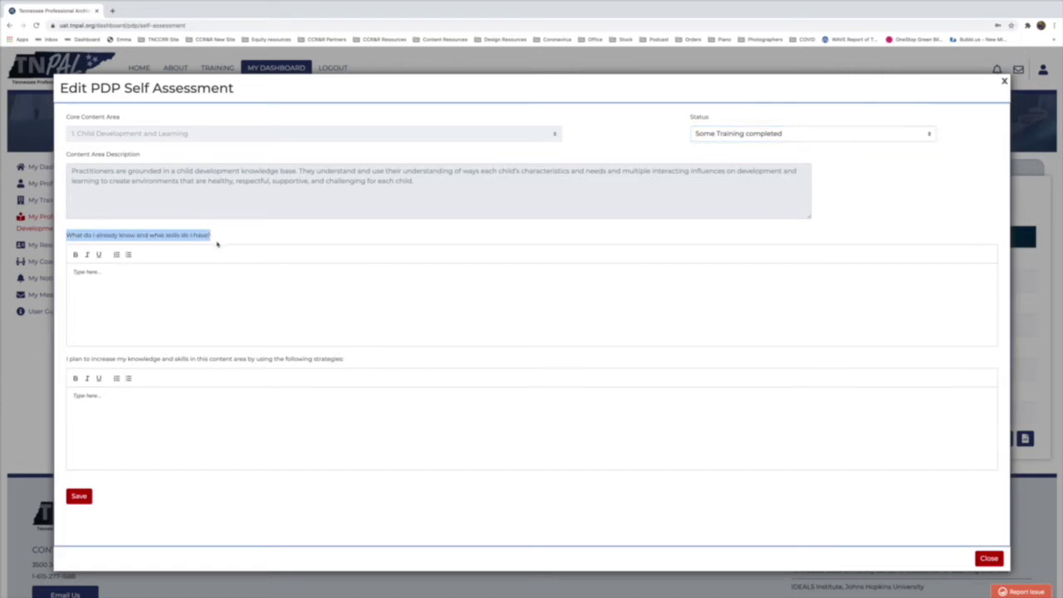
pyautogui.click(349, 282)
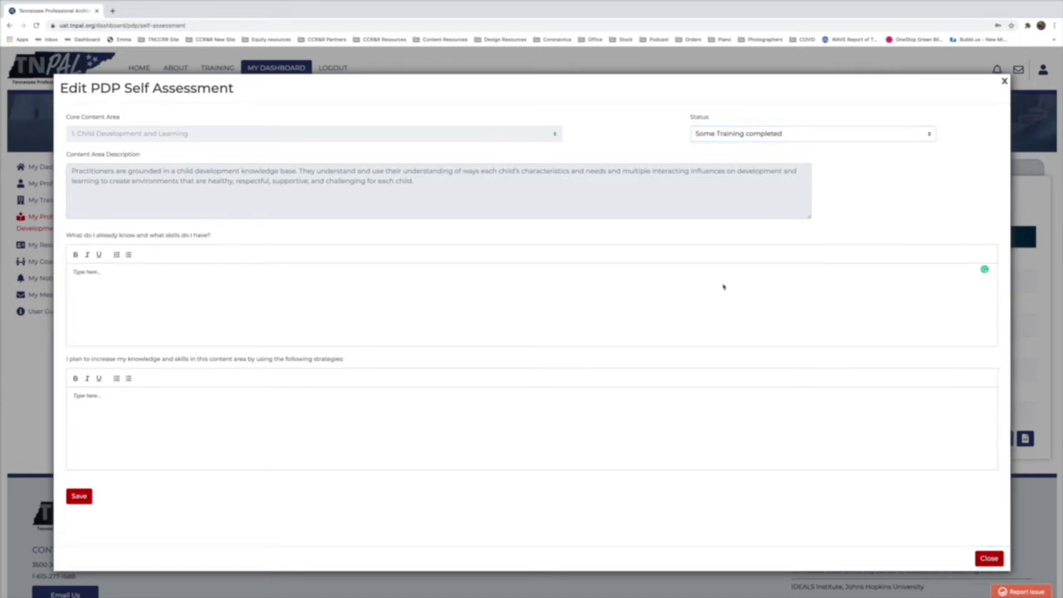
pyautogui.write('Basic knowledge of developmental milestones.')
# - Enter the strategy "Register for Early Literacy course through TN CCR&R." with the date 3/15/2021 on a second line, and save the self-assessment
pyautogui.click(178, 398)
pyautogui.moveTo(92, 359); pyautogui.dragTo(204, 358)
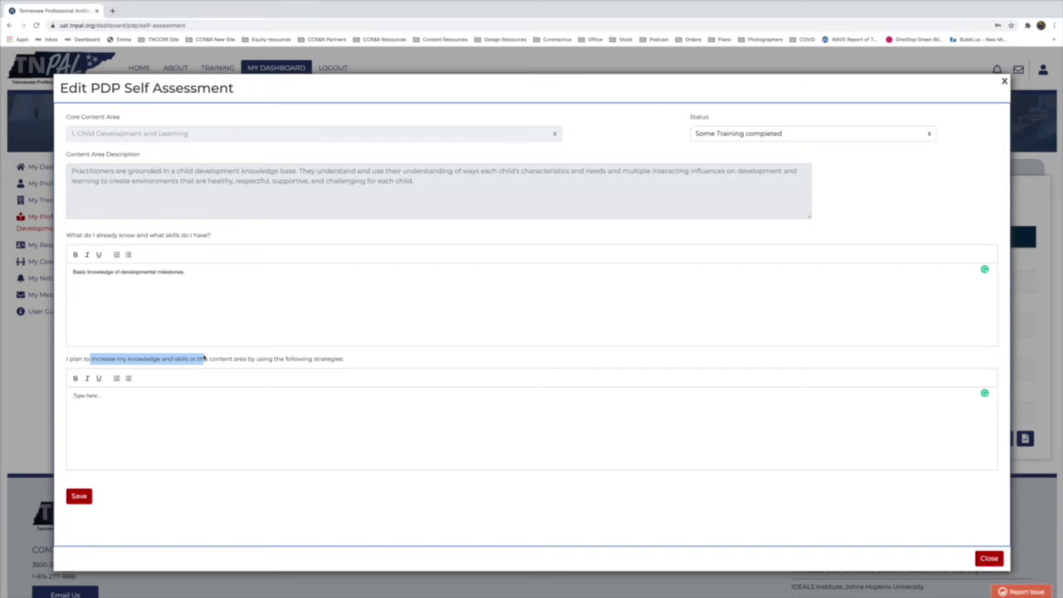
pyautogui.click(121, 402)
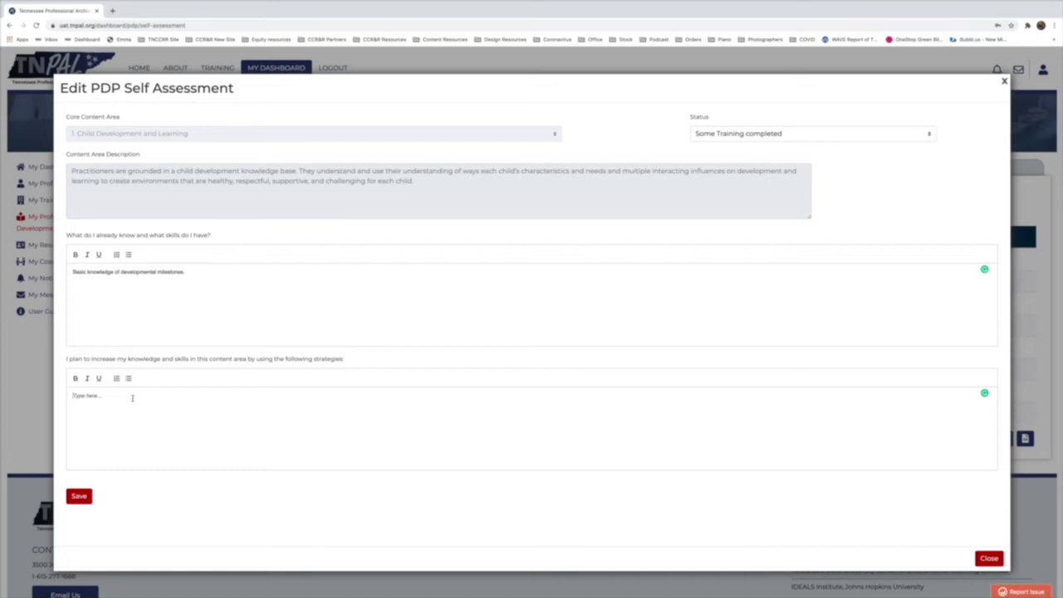
pyautogui.write('Register for Early Literacy course through TN CCR&R')
pyautogui.press('Return')
pyautogui.write('Sta')
pyautogui.write('/2020')
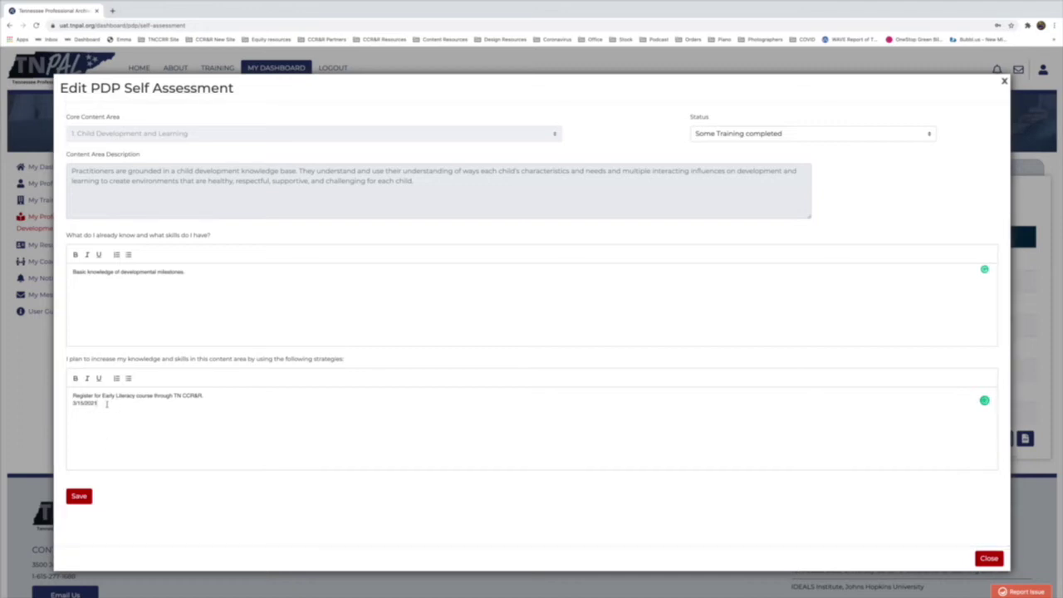
pyautogui.click(106, 404)
pyautogui.write('- ')
pyautogui.write('4')
pyautogui.write('am EST')
pyautogui.click(79, 496)
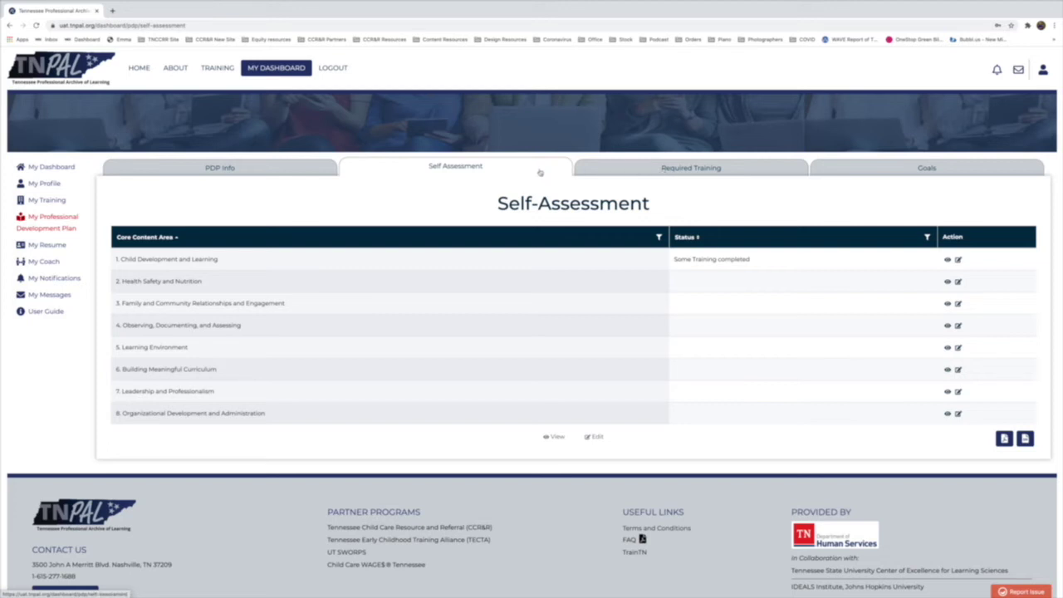
# - In Required Training, choose core content area 2. Health Safety and Nutrition and training topic First Aid and CPR
pyautogui.click(712, 168)
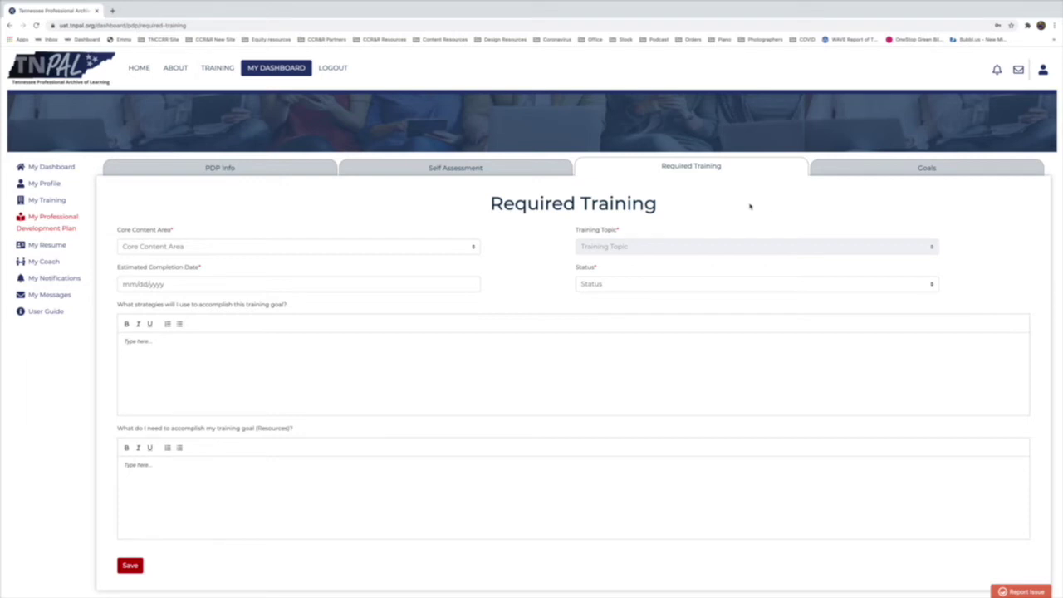
pyautogui.click(181, 246)
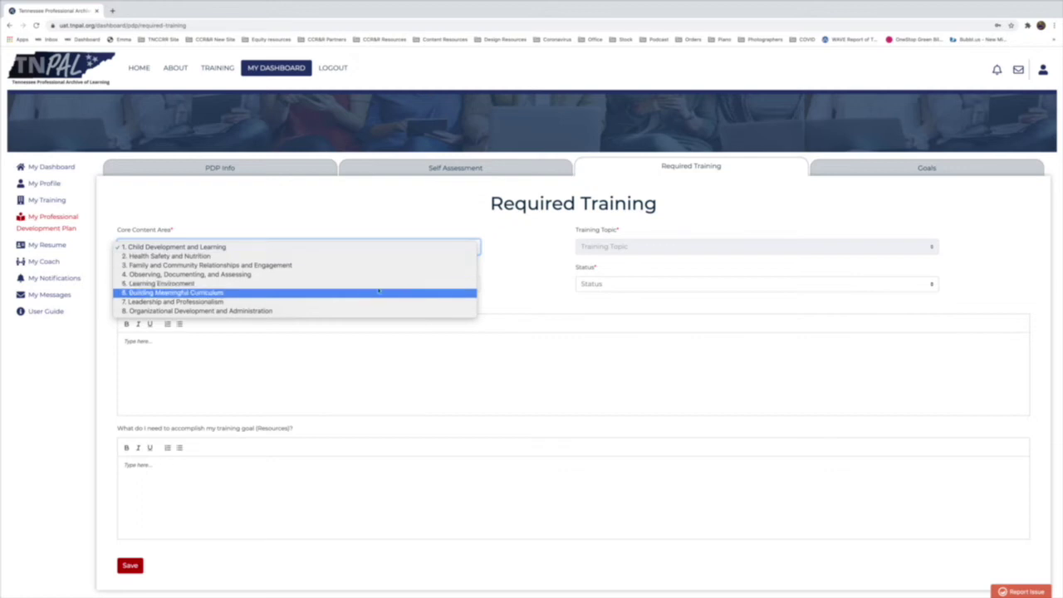
pyautogui.click(380, 257)
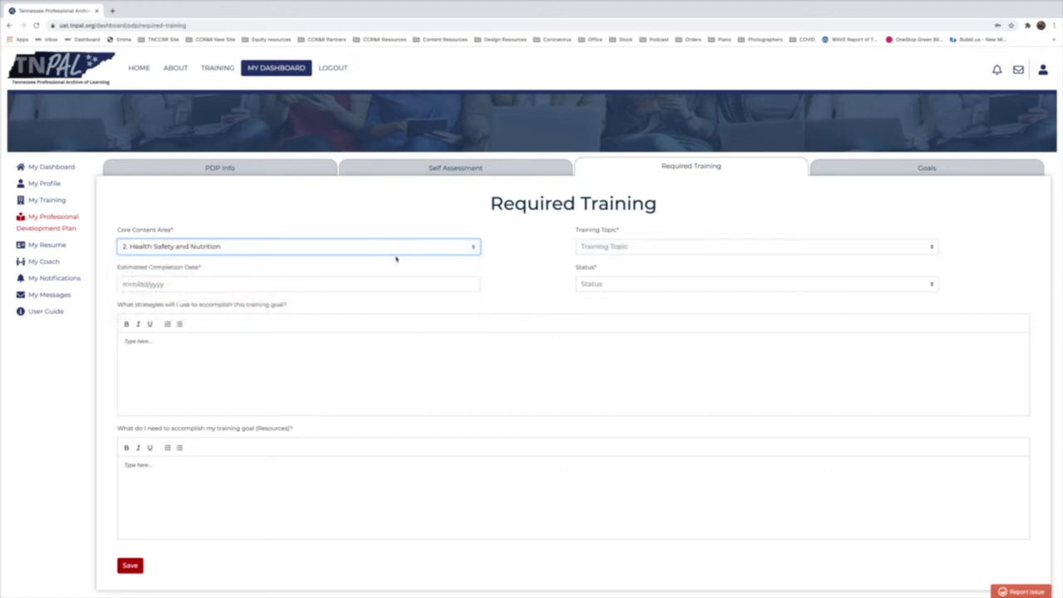
pyautogui.click(664, 247)
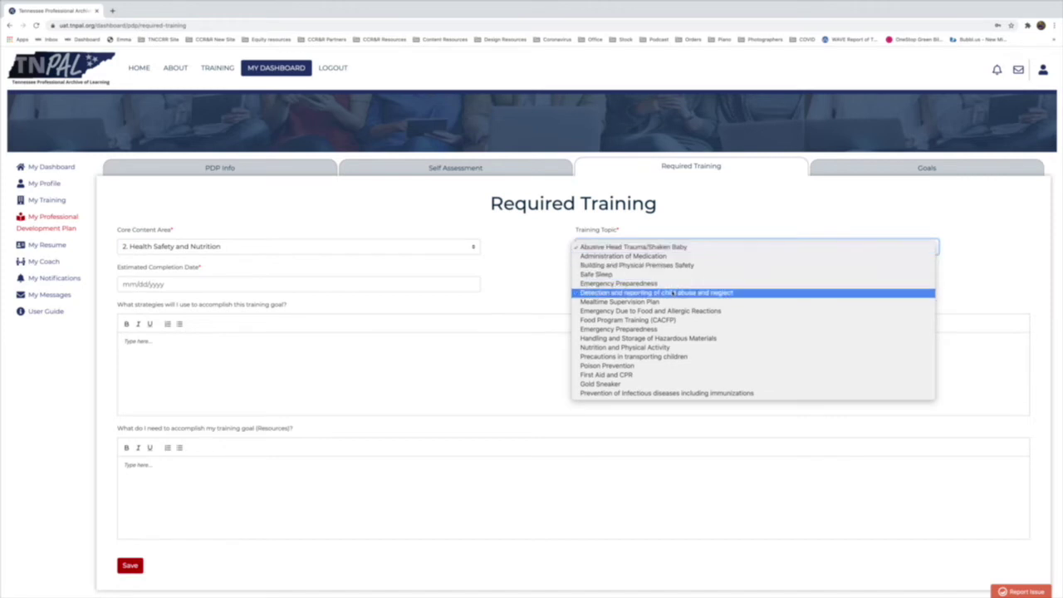
pyautogui.click(666, 375)
# - Set the estimated completion date of the required training to 05/12/2021
pyautogui.click(152, 286)
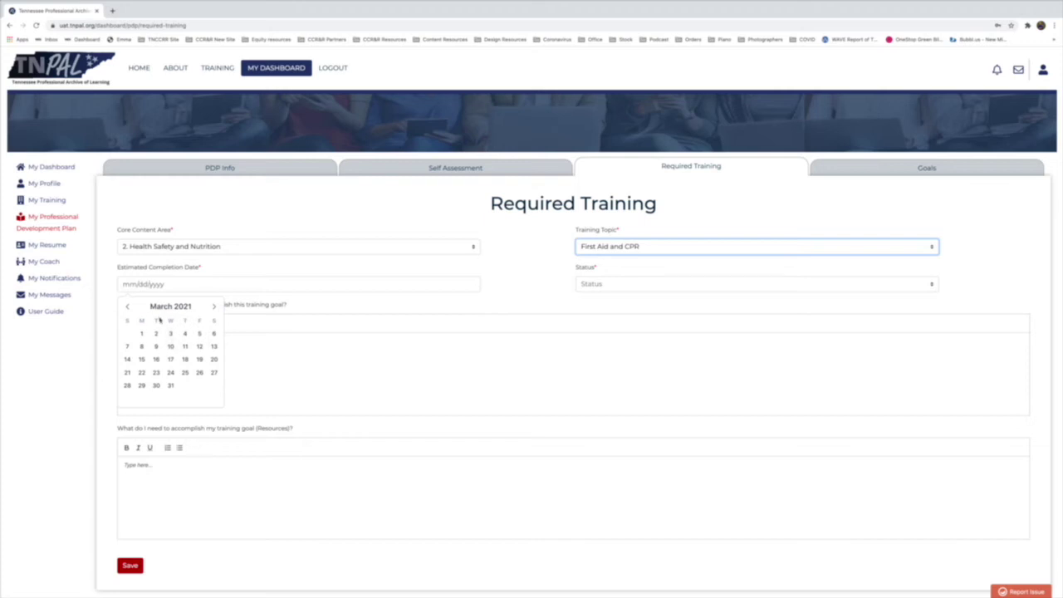
pyautogui.click(214, 308)
pyautogui.click(214, 308)
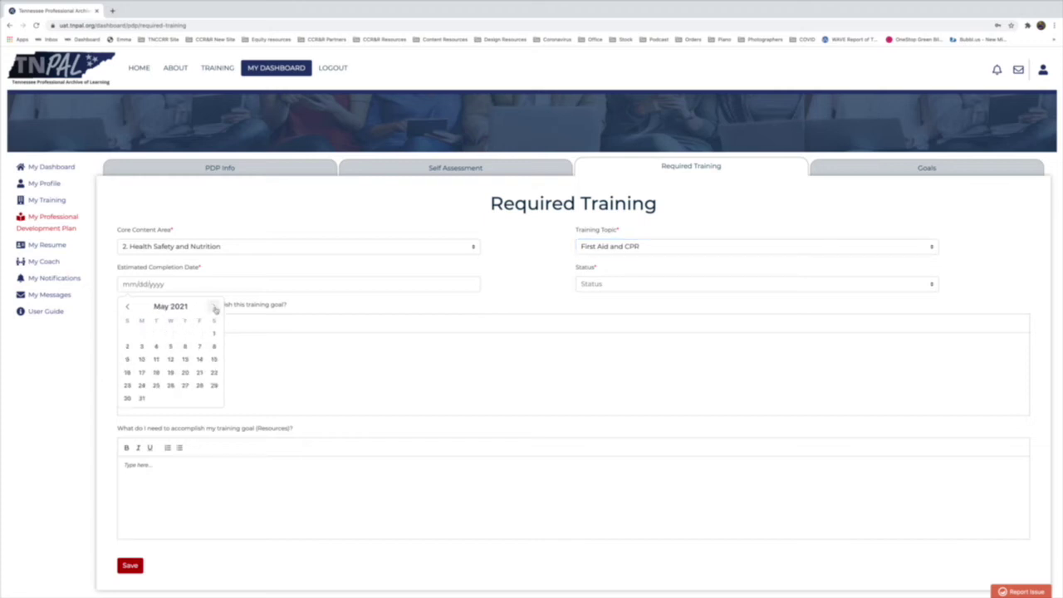
pyautogui.click(171, 360)
pyautogui.click(206, 283)
# - Set the training status to In Progress and enter the strategy "Register for a CPR/First Aid Training Course with TN CCR&R."
pyautogui.click(641, 283)
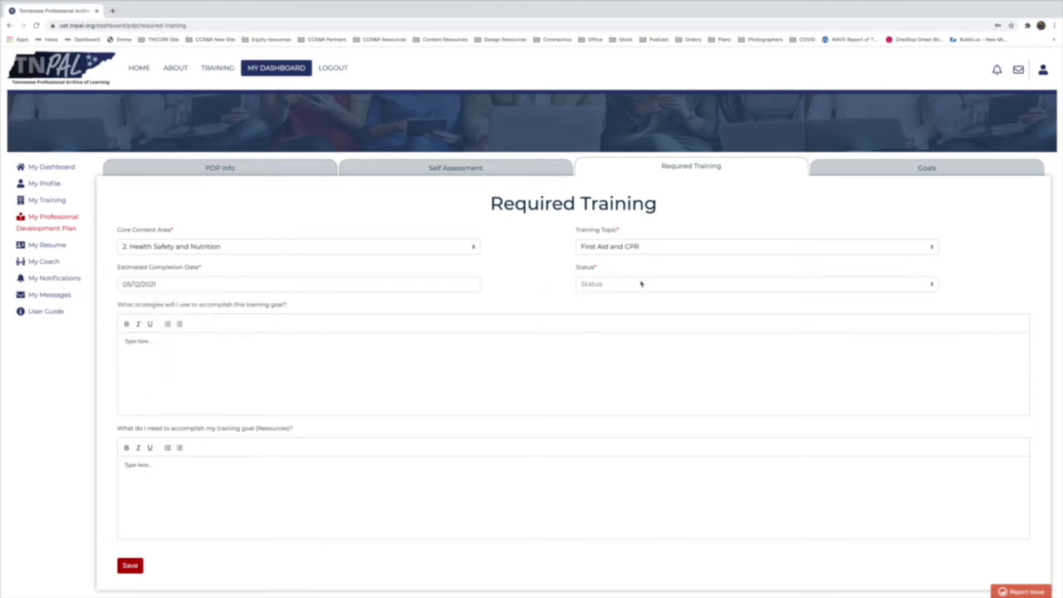
pyautogui.click(640, 283)
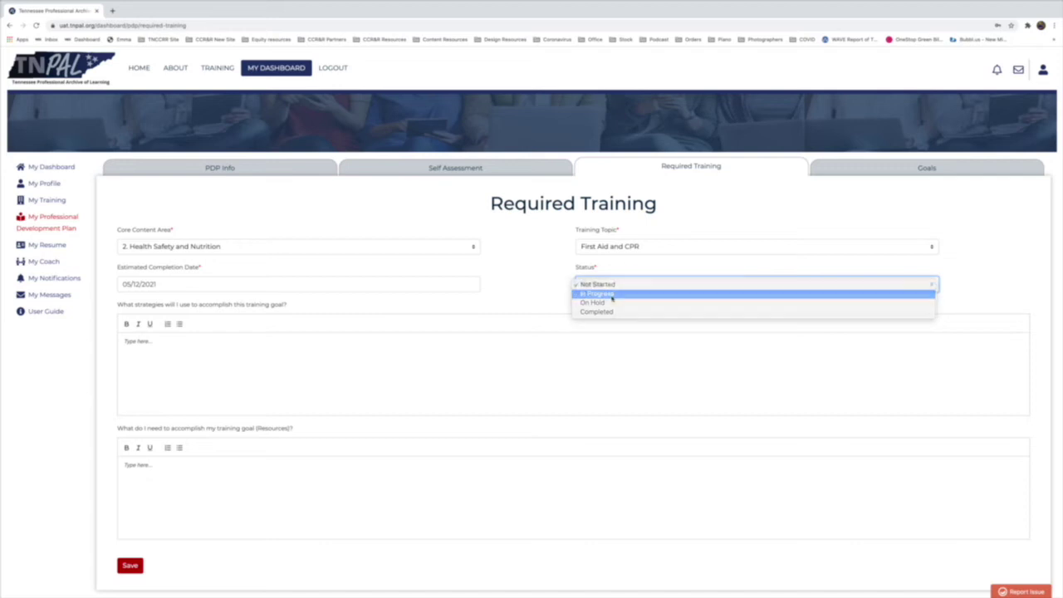
pyautogui.click(612, 295)
pyautogui.click(146, 341)
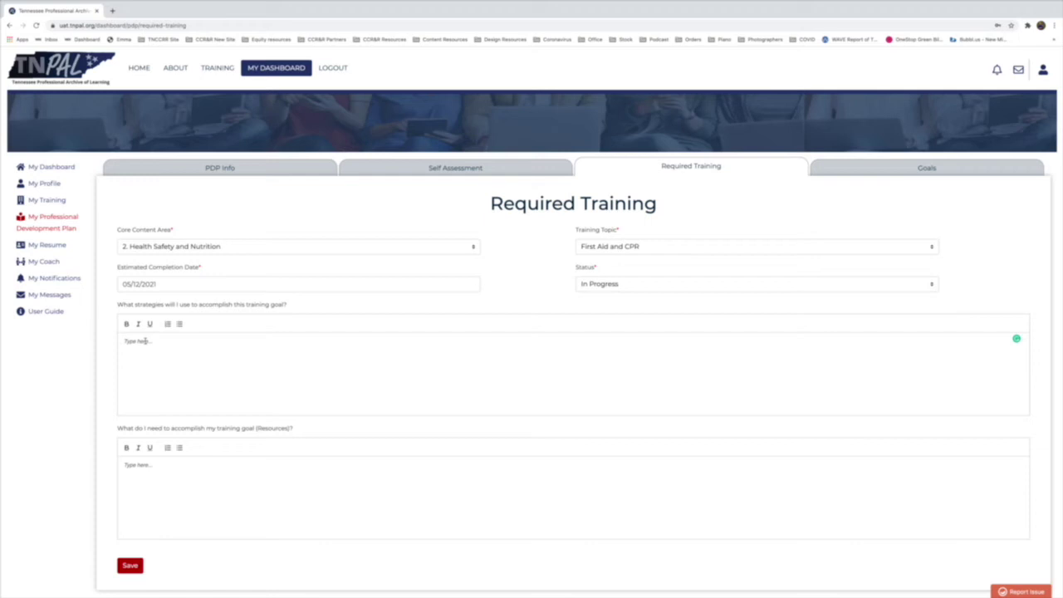
pyautogui.write('REgister for a CPR/First Aid Training Course with TN CCR&R.')
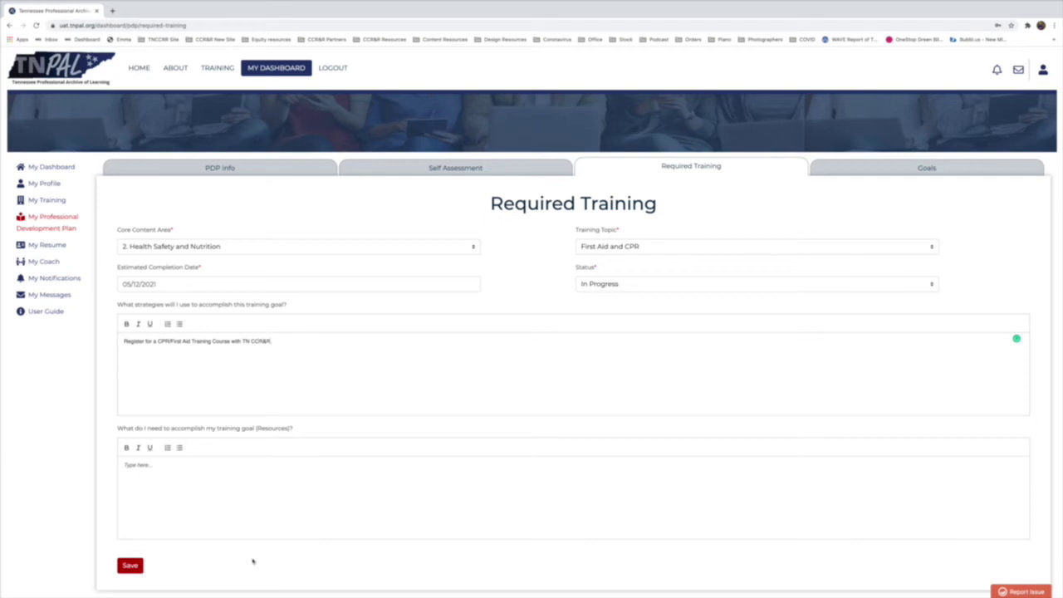
# - Enter the resources "Find CPR and First aid course during the time frame." with "Hamilton County, TN" below, and save the required training
pyautogui.click(173, 471)
pyautogui.write('Find CPR and First aid courses during time frame Hamil')
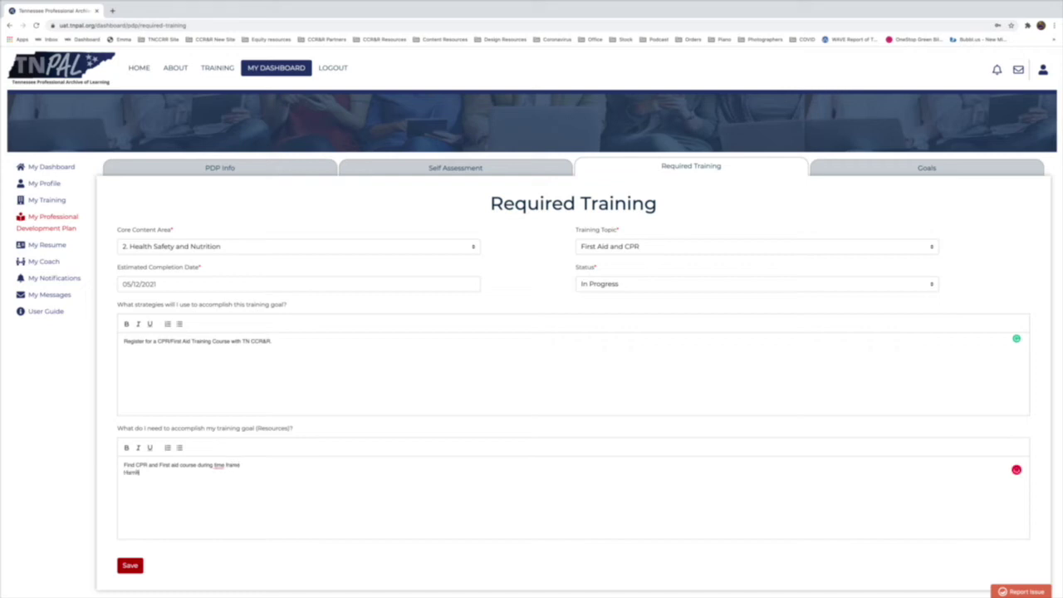
pyautogui.write('ton County, TN')
pyautogui.rightClick(219, 466)
pyautogui.click(238, 485)
pyautogui.write('.')
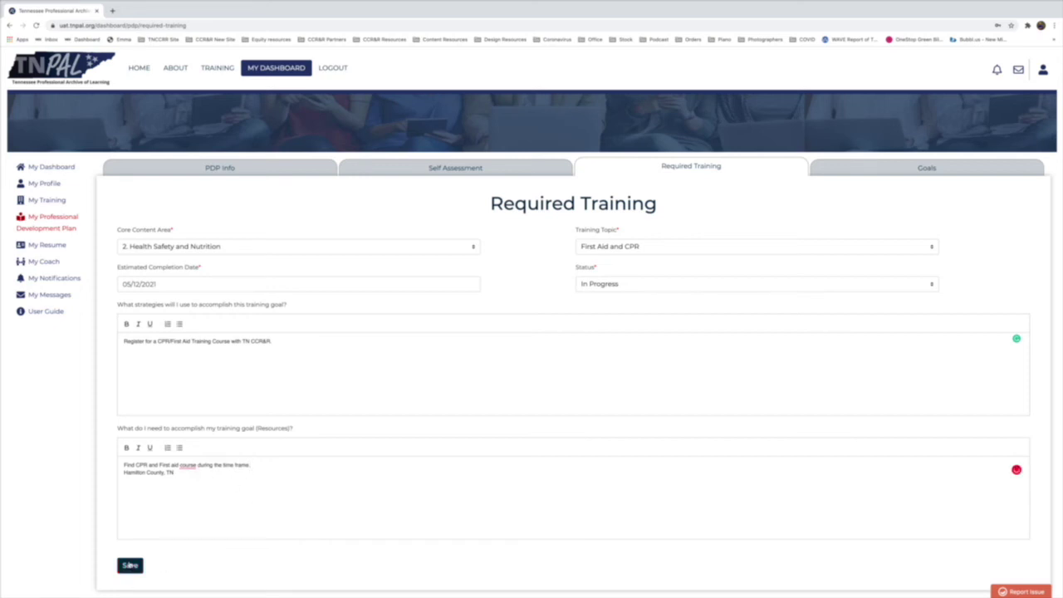
pyautogui.click(129, 565)
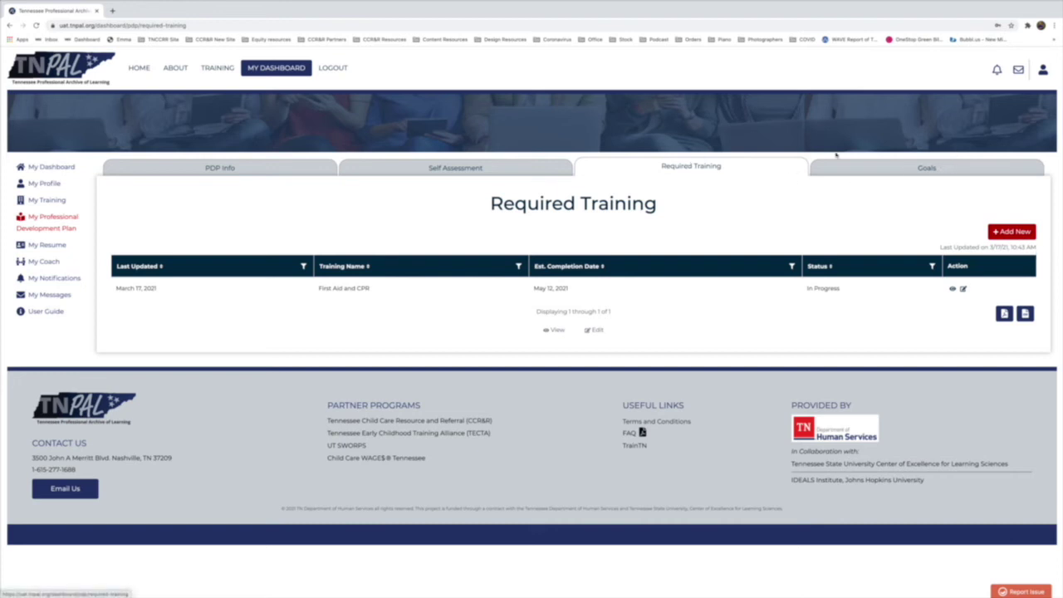
# - Go to the PDP goals and review the blank new-goal form and the details of the existing Early Literacy goal
pyautogui.click(888, 163)
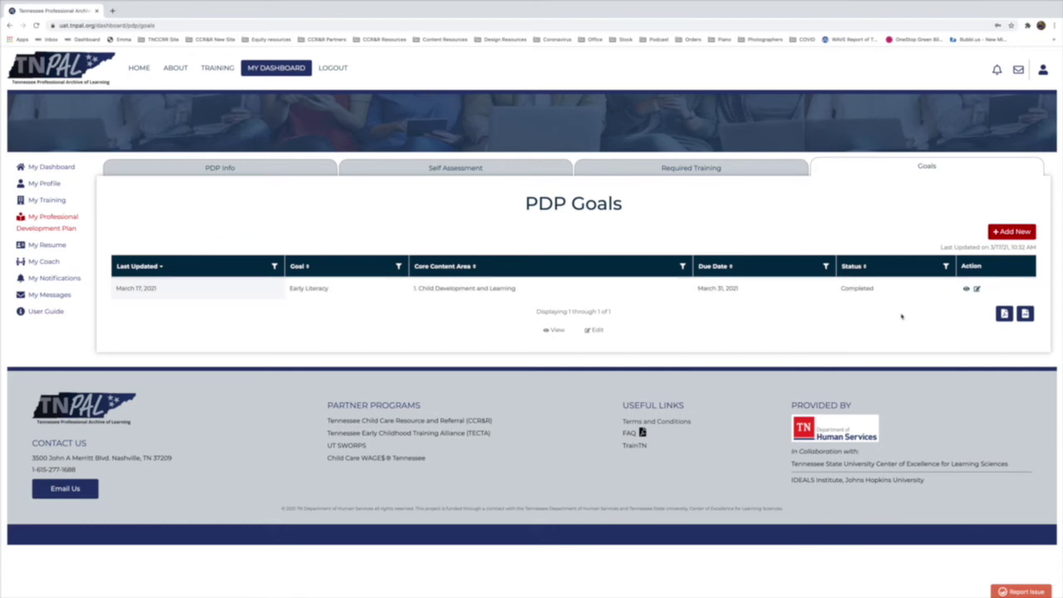
pyautogui.click(1015, 235)
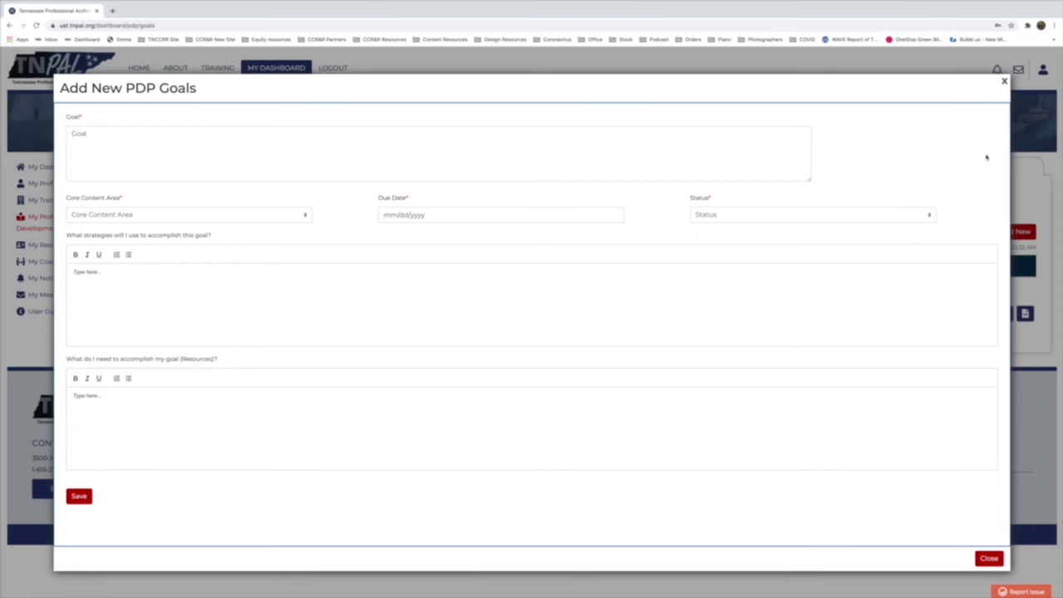
pyautogui.click(1005, 81)
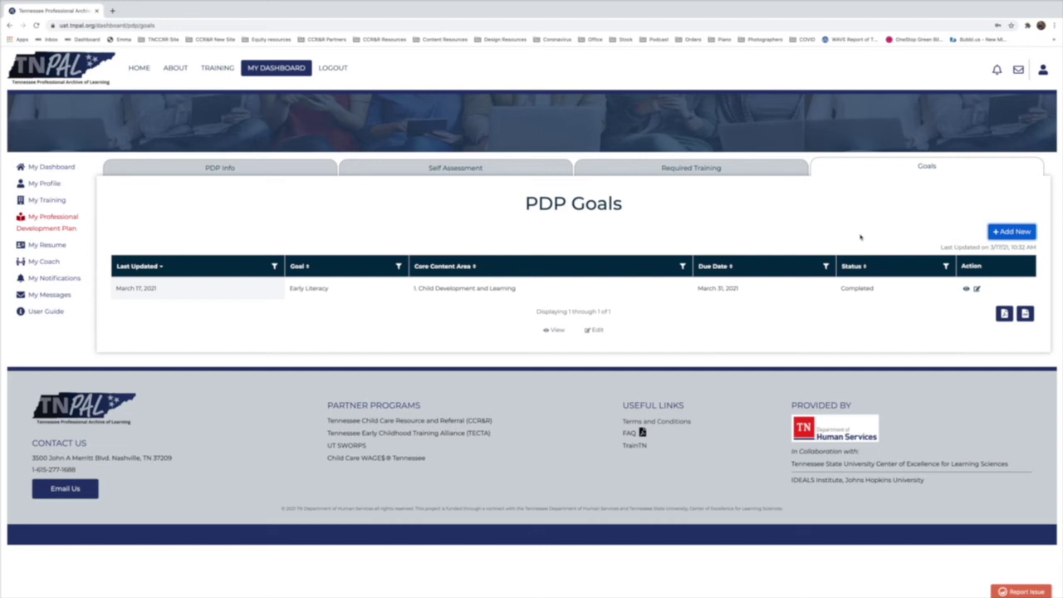
pyautogui.click(844, 288)
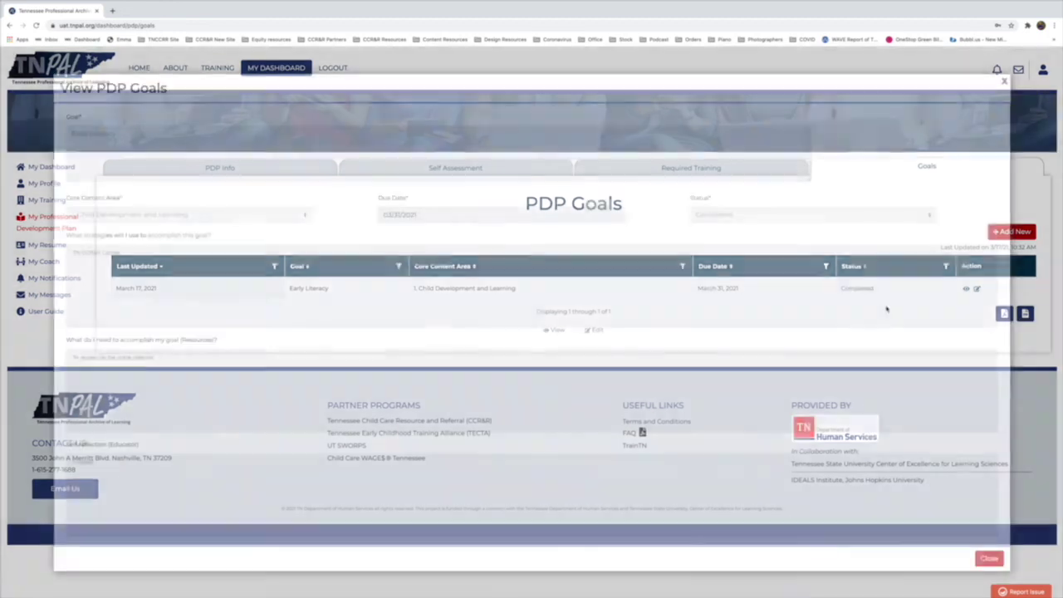
pyautogui.click(1004, 82)
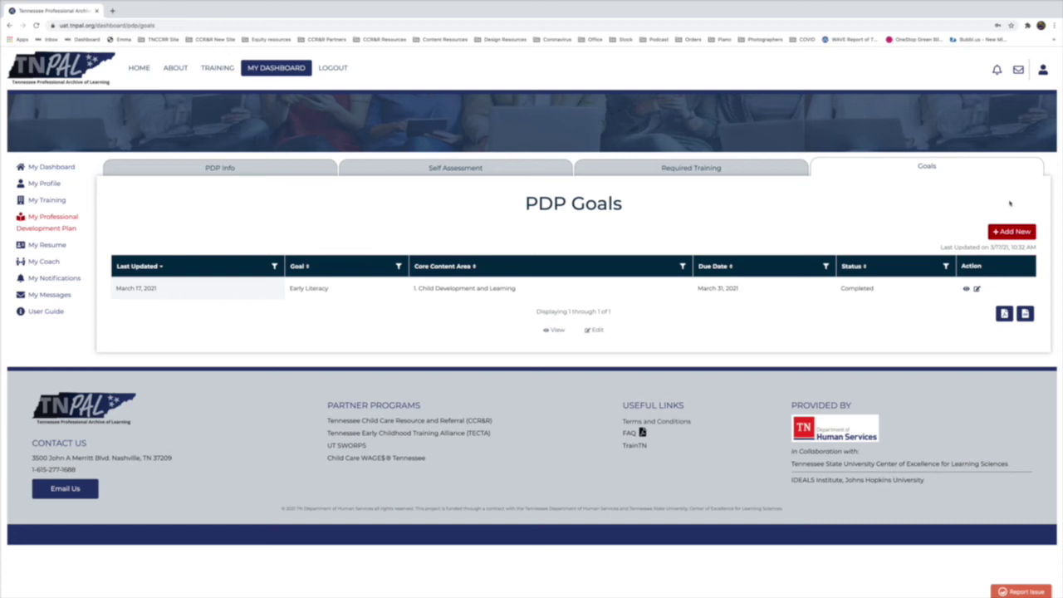
# - Start a new PDP goal "Finish College - Bachelors in ECE." with the core content area "1. Child Development and Learning"
pyautogui.click(1008, 237)
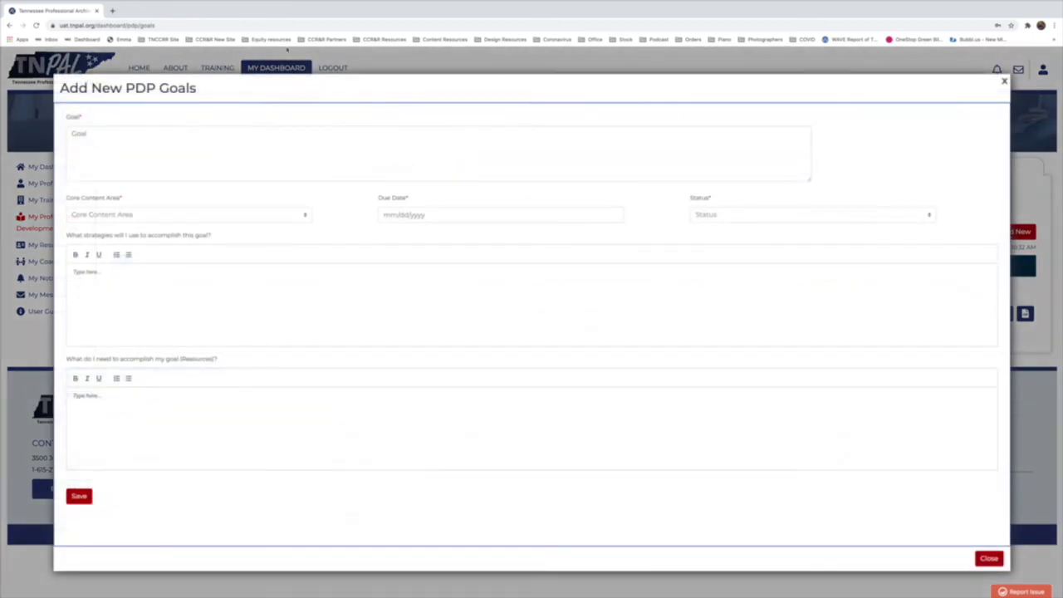
pyautogui.click(83, 133)
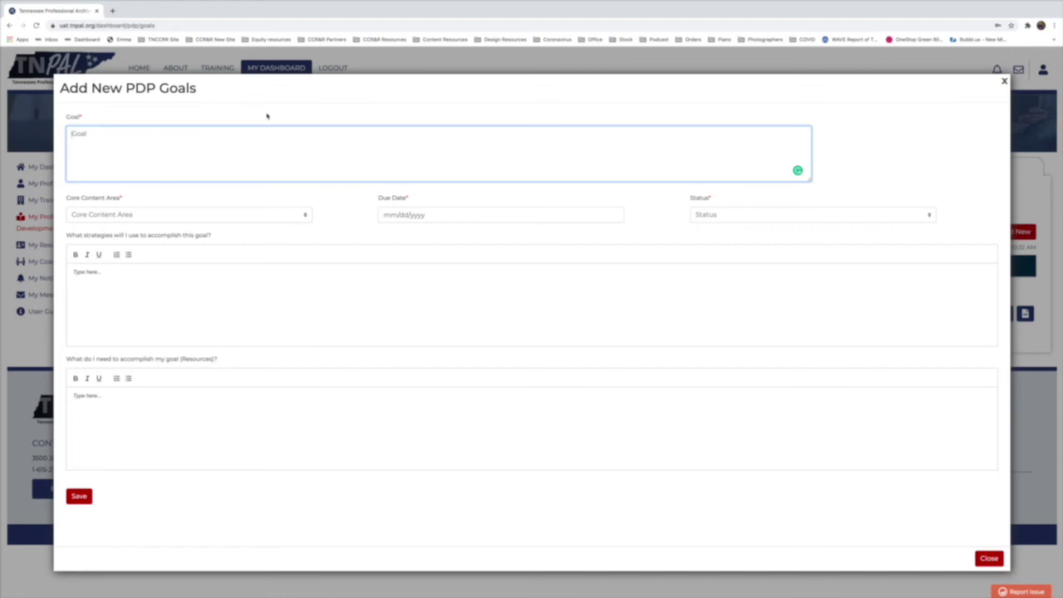
pyautogui.write('Finish College - Bachelors in ECE')
pyautogui.click(274, 214)
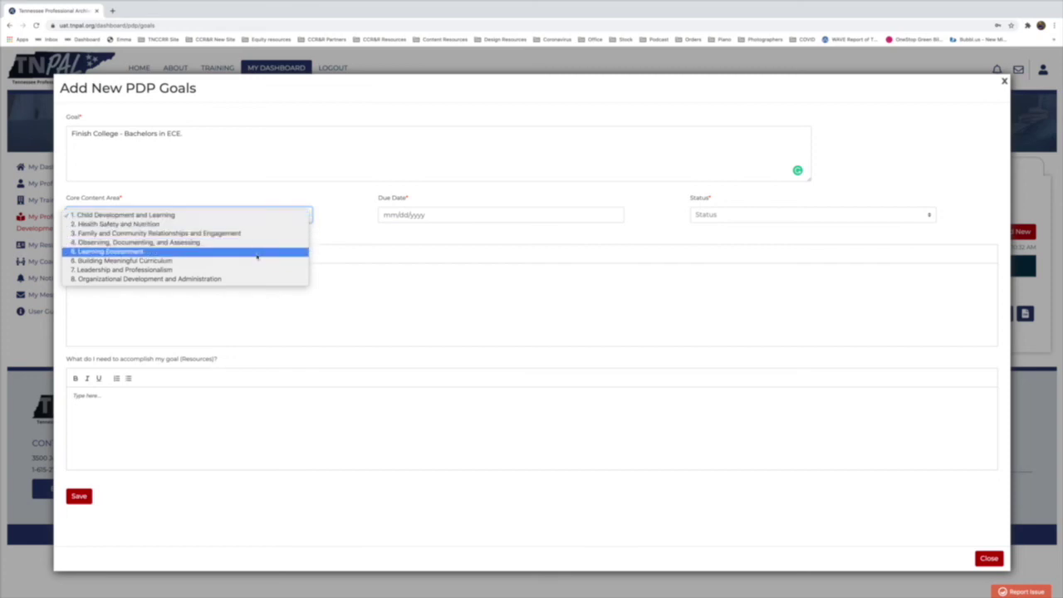
pyautogui.click(119, 216)
# - Set the new goal's due date to 05/31/2023 and its status to In Progress
pyautogui.click(396, 214)
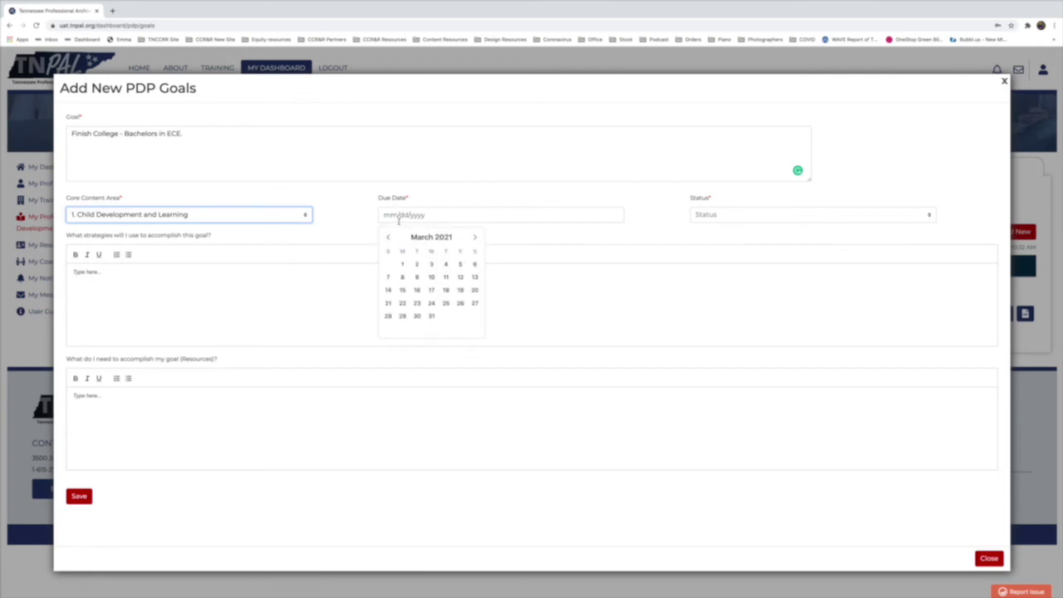
pyautogui.click(474, 238)
pyautogui.click(388, 238)
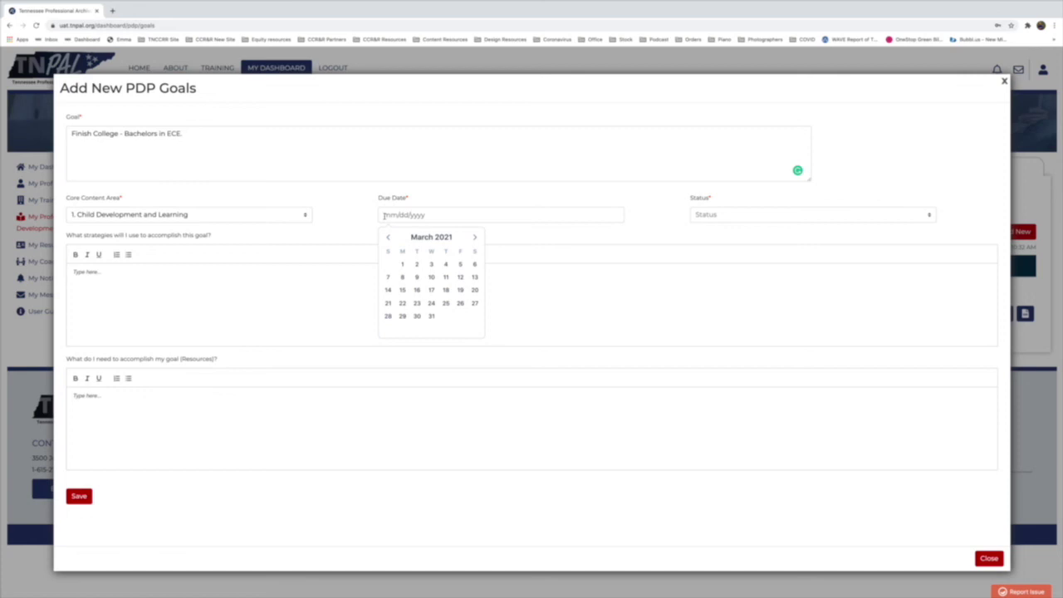
pyautogui.click(474, 238)
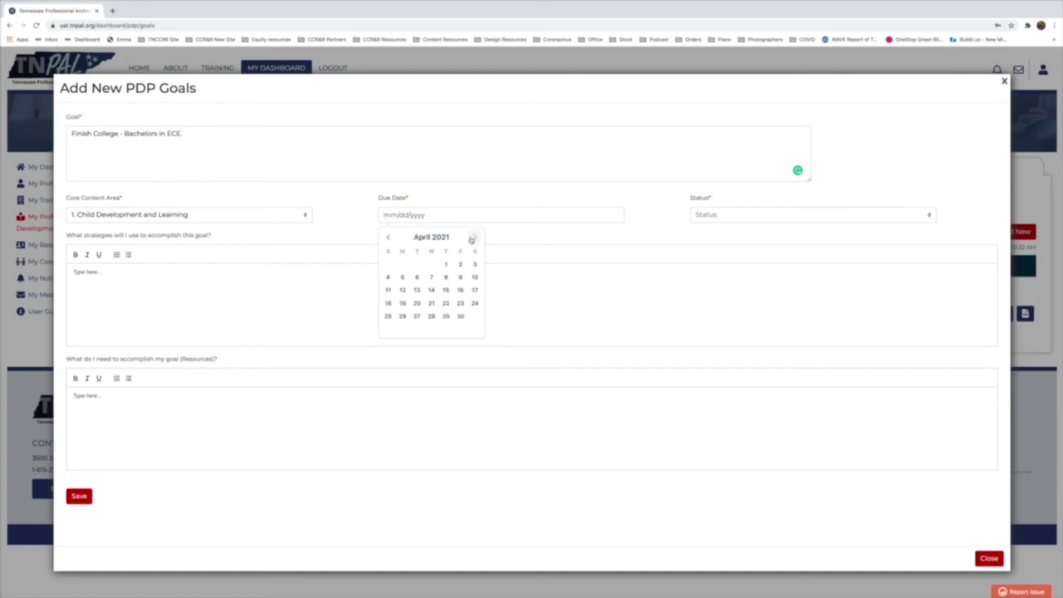
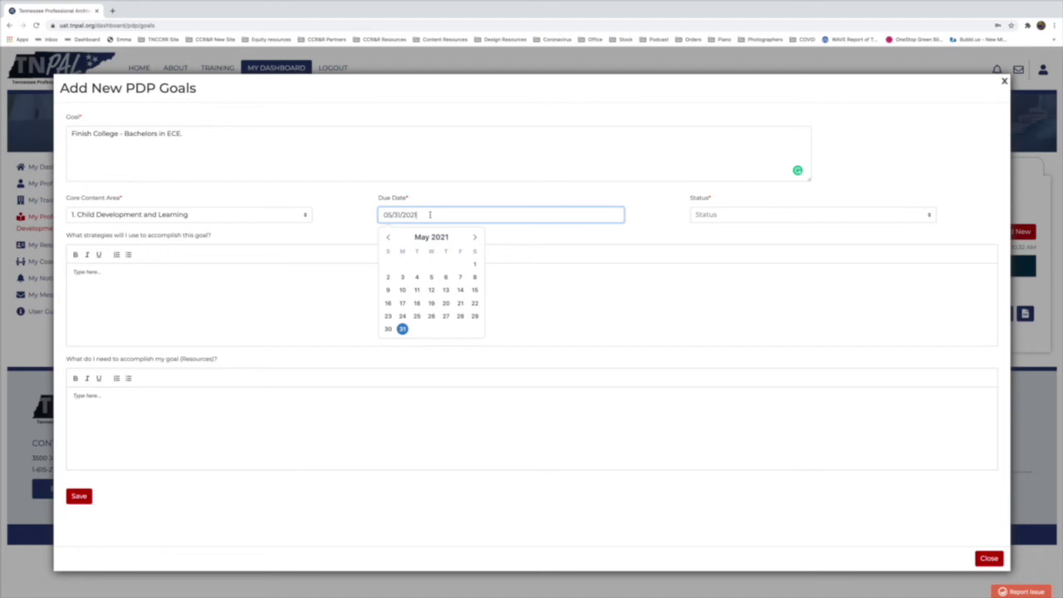
pyautogui.click(752, 218)
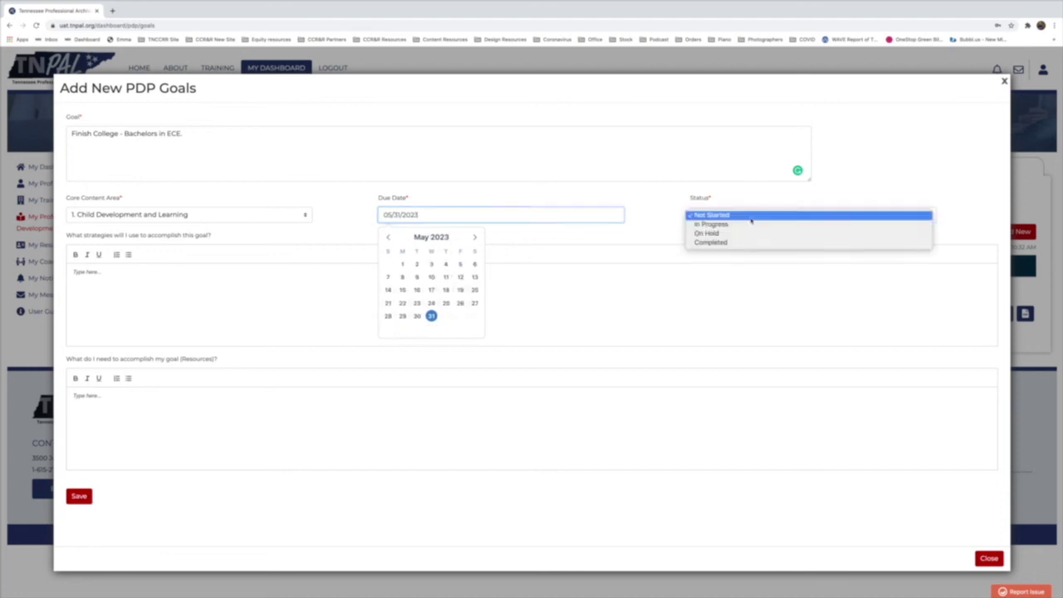
pyautogui.click(771, 228)
# - Enter the goal strategies "Reach out to College." and "Discuss with a coach on specialization." on separate lines
pyautogui.click(195, 287)
pyautogui.click(199, 279)
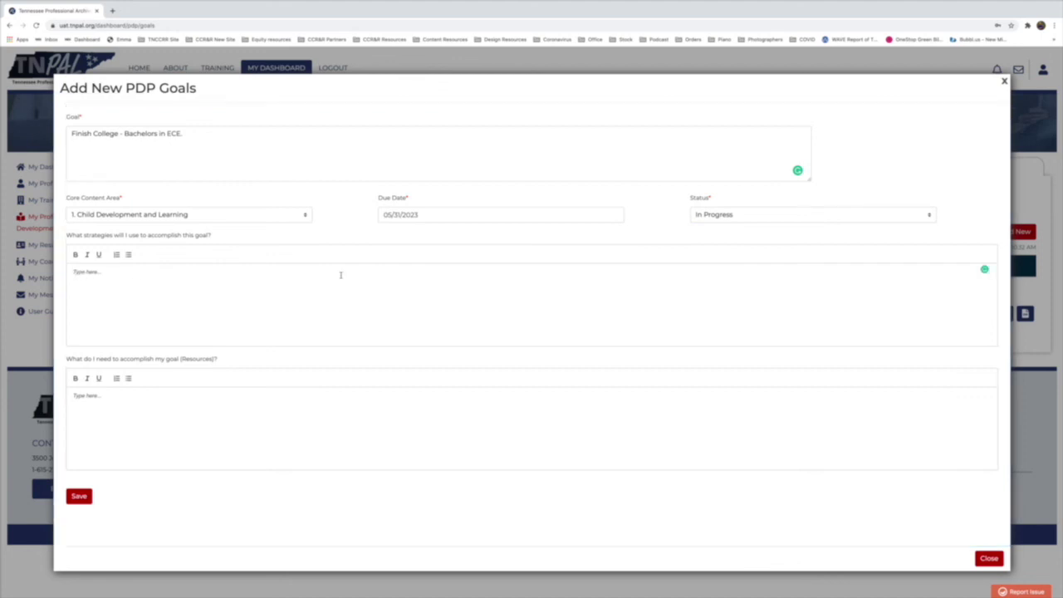
pyautogui.write('Reach out to College.')
pyautogui.press('Return')
pyautogui.write('Discuss with a coach on specialization.')
pyautogui.press('Return')
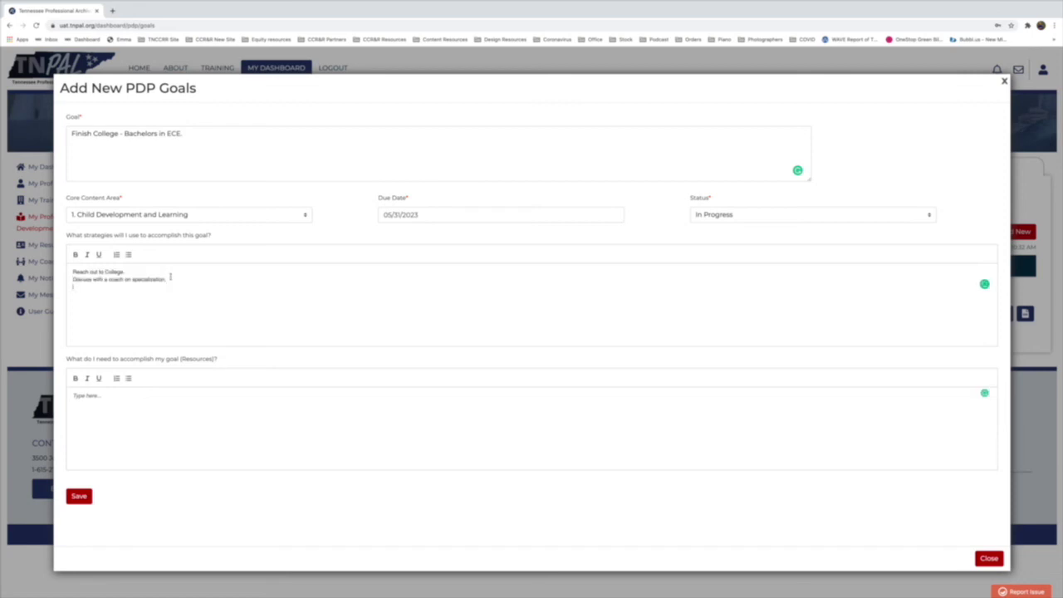
# - Enter the goal resources "Tuition assistance - Reach out to Tecta staff." and save the new goal
pyautogui.moveTo(67, 359); pyautogui.dragTo(234, 370)
pyautogui.click(144, 399)
pyautogui.write('Tuition assistance - Reach out to Tecta staff')
pyautogui.click(78, 496)
pyautogui.click(78, 499)
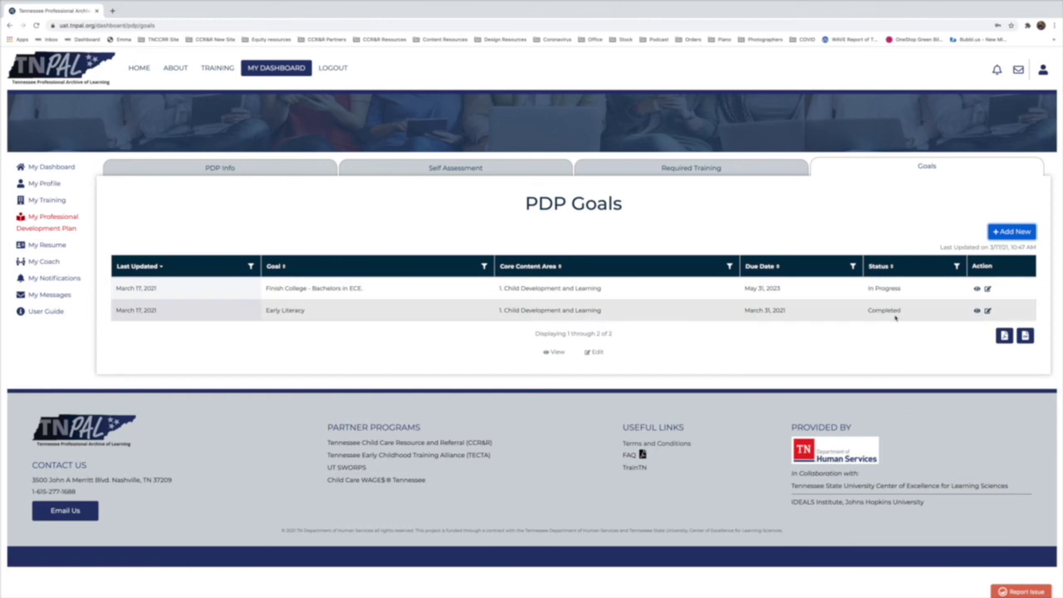
# - Sort the PDP goals by status in ascending and descending order, and briefly look at the goal editing form
pyautogui.click(879, 266)
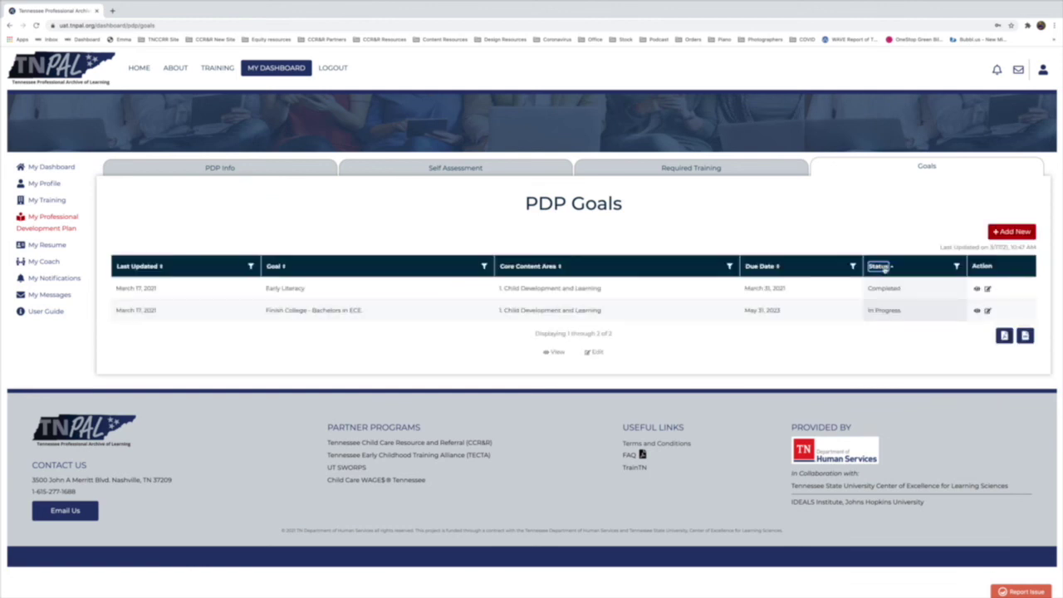
pyautogui.click(882, 266)
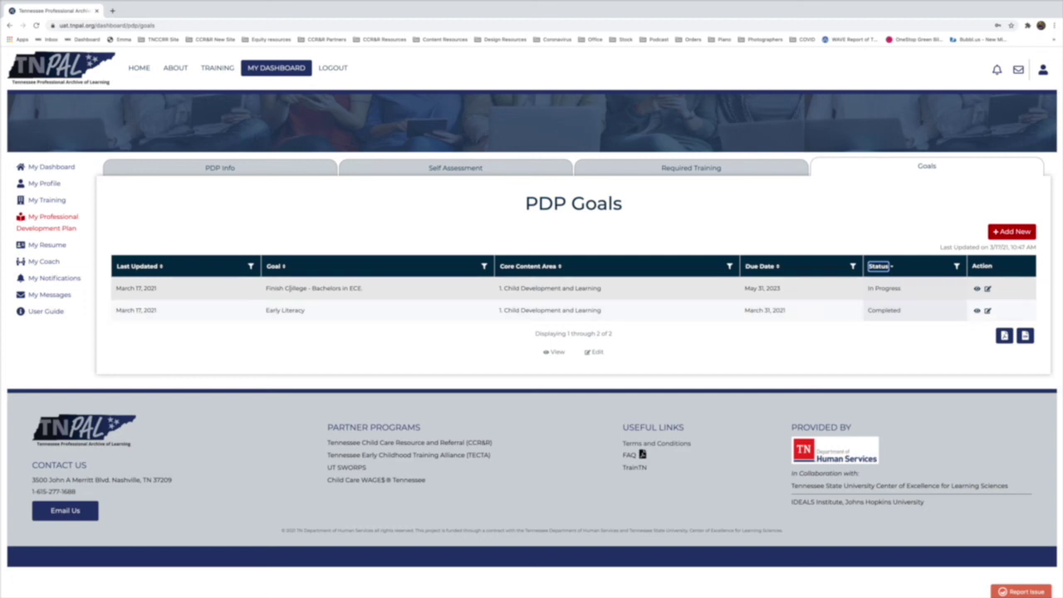
pyautogui.moveTo(265, 289); pyautogui.dragTo(364, 289)
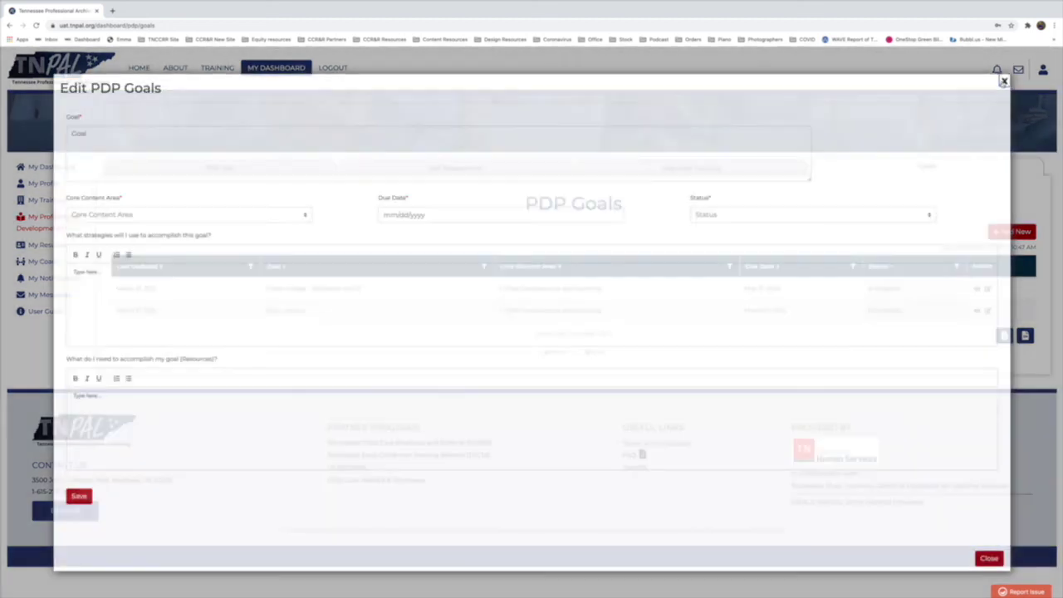
pyautogui.click(1004, 82)
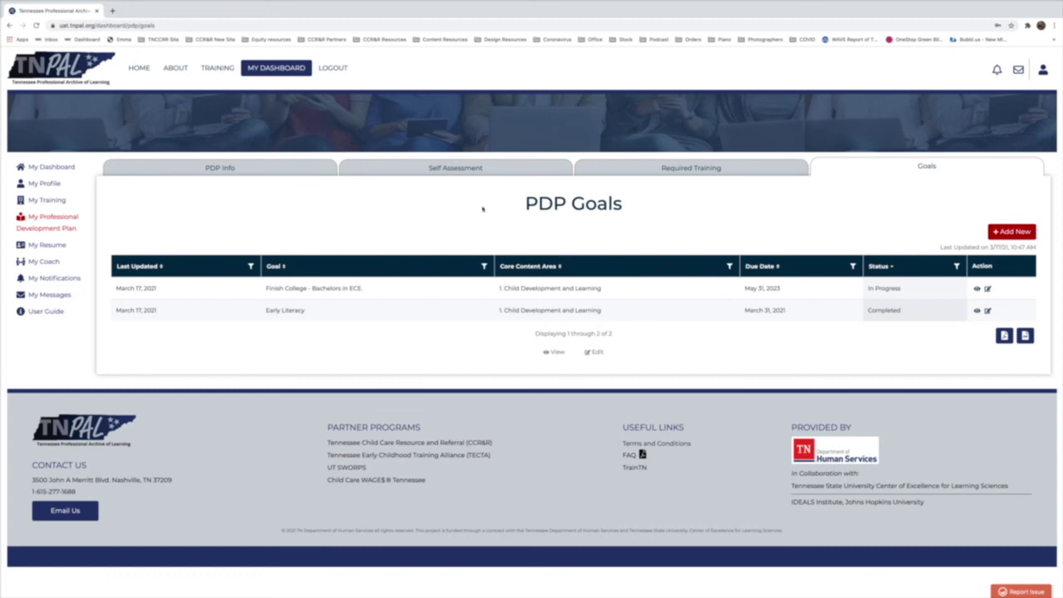
pyautogui.moveTo(528, 203); pyautogui.dragTo(625, 204)
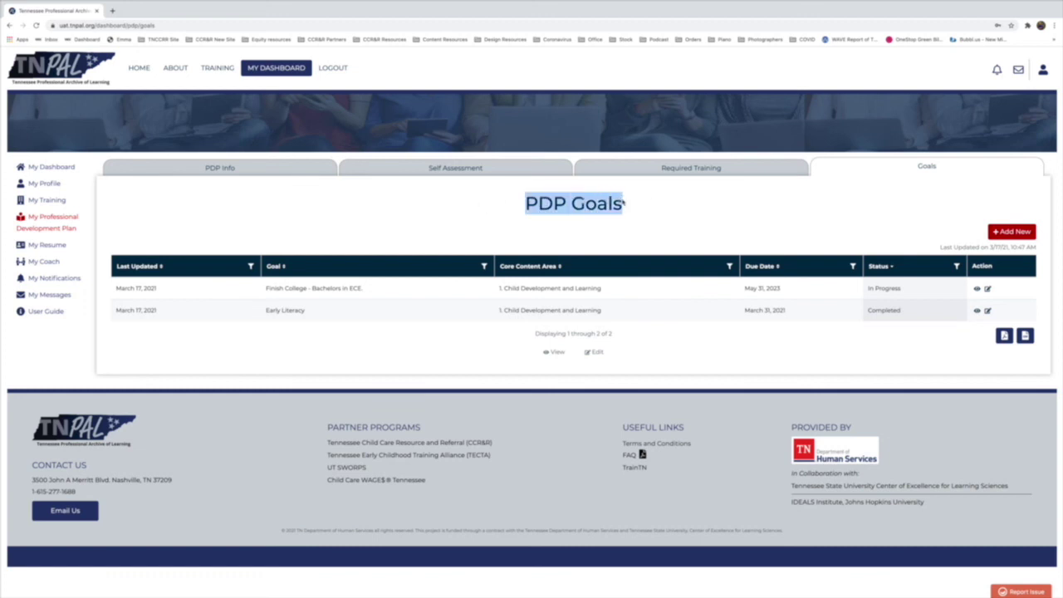
pyautogui.click(794, 215)
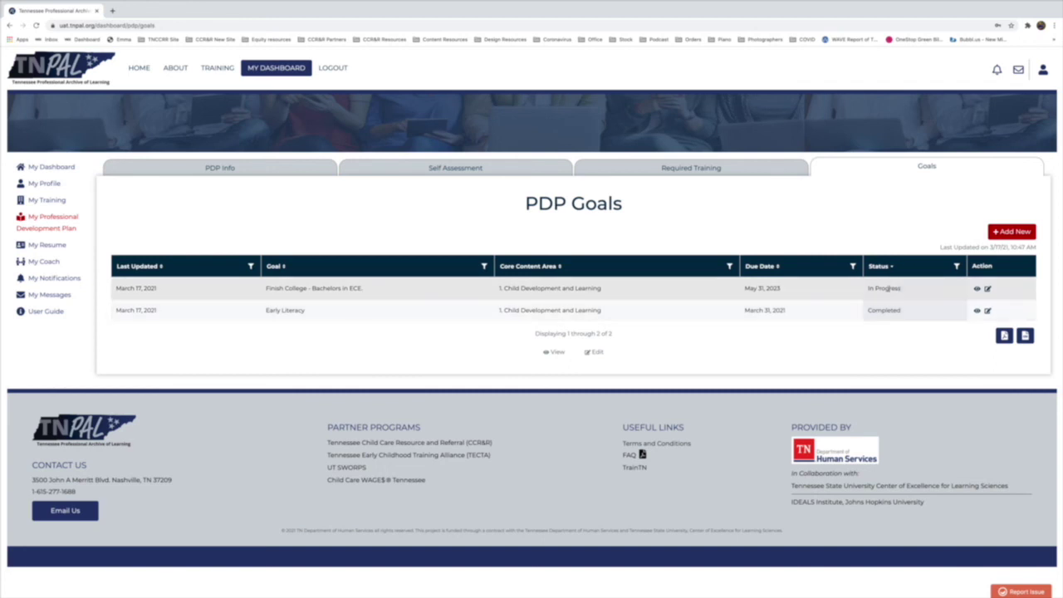
# - Open the Finish College goal for editing and display its status options
pyautogui.click(878, 288)
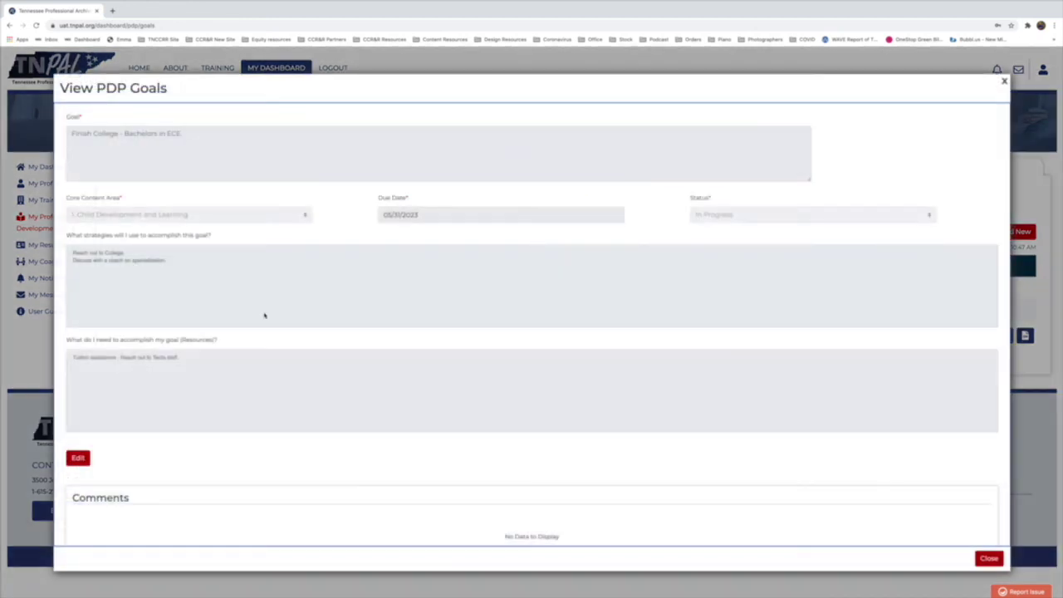
pyautogui.click(77, 457)
pyautogui.click(712, 216)
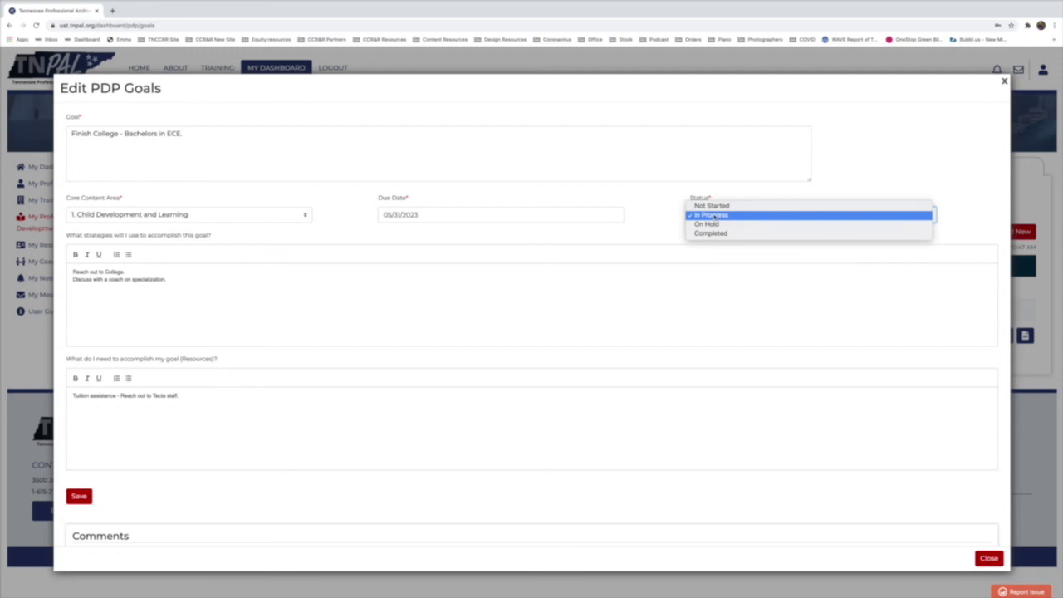